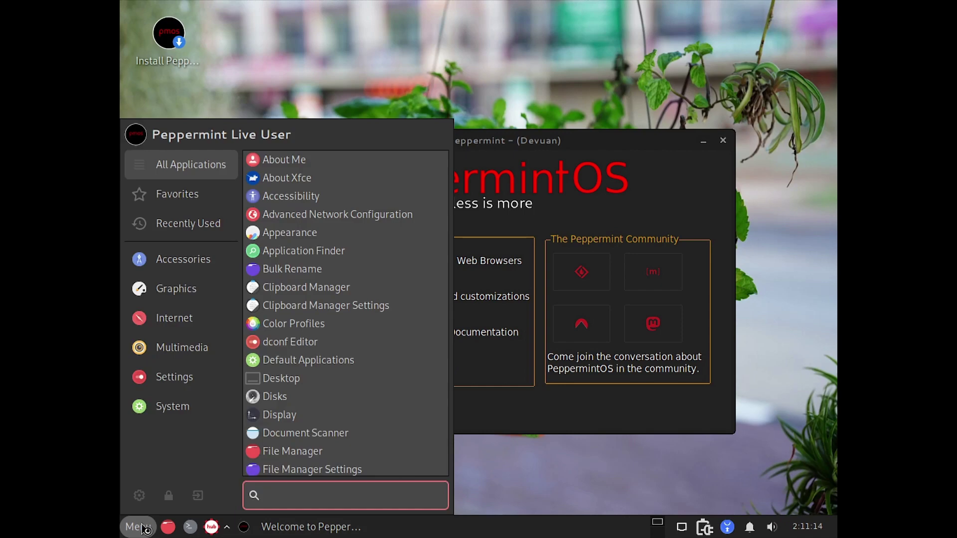
Search the menu for 'disp' and open Display settings.
type("do")
key("BackSpace")
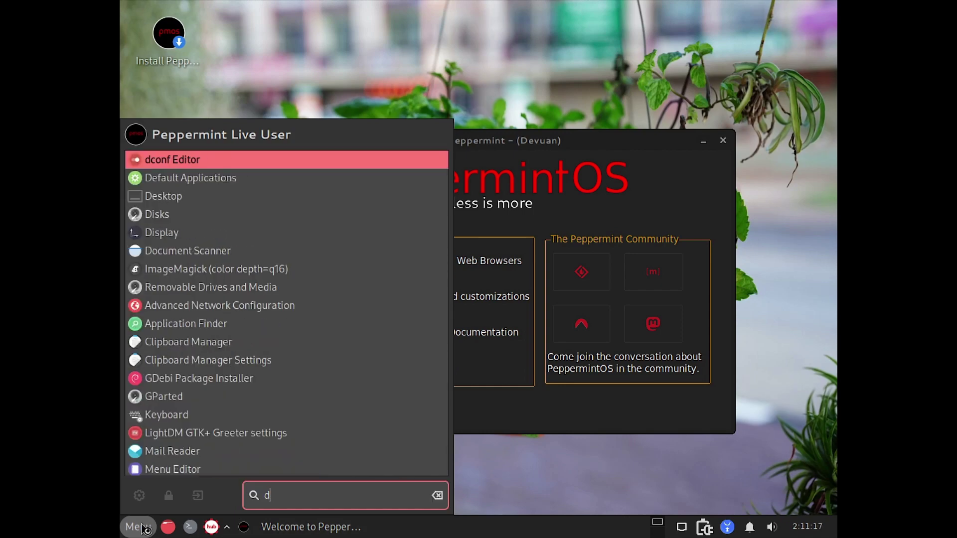
type("isp")
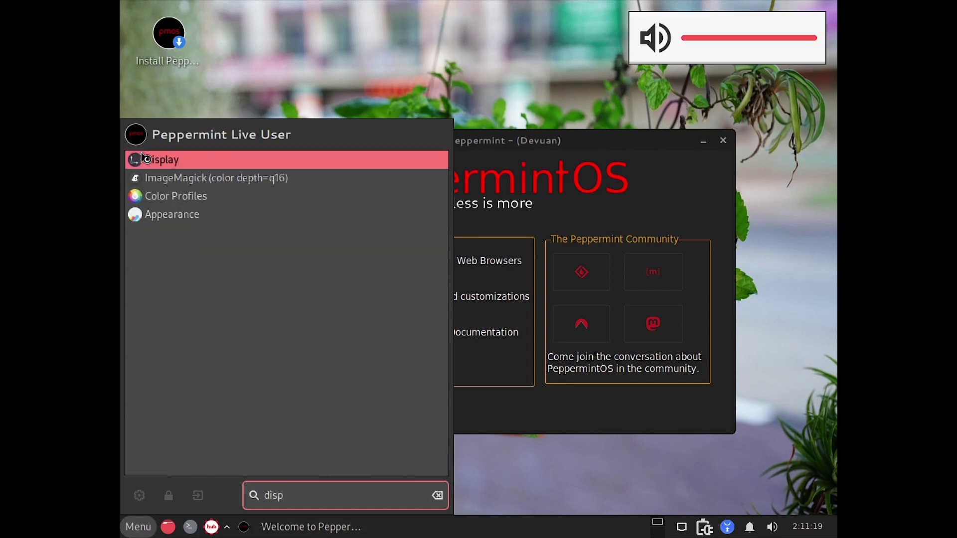
left_click(152, 160)
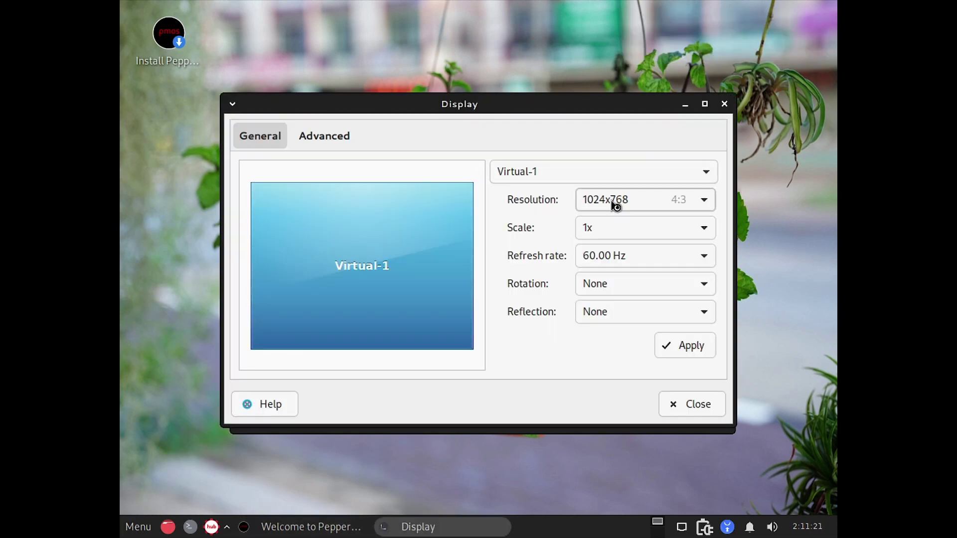
Set Virtual-1 to 1920x1080, apply and keep the configuration, then close Display.
left_click(615, 202)
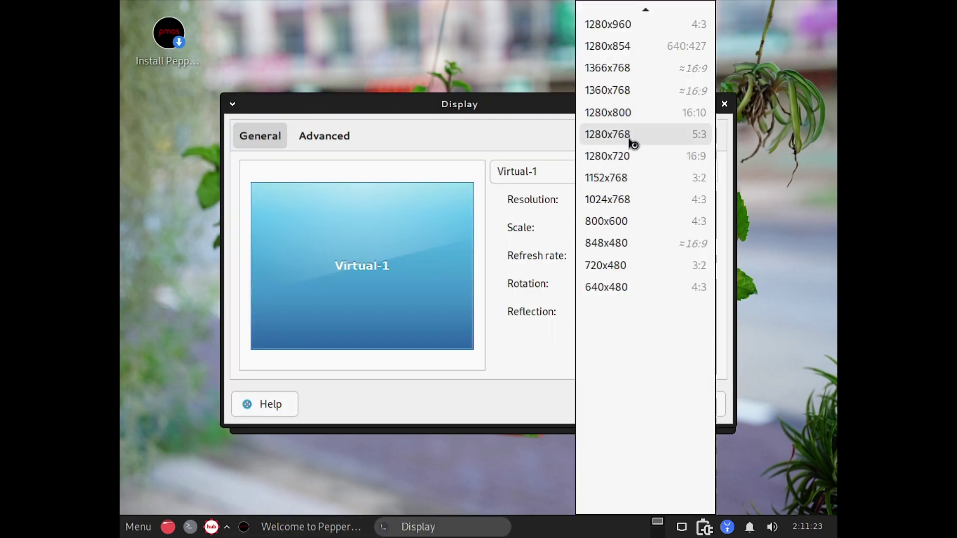
scroll(632, 120, "up", 5)
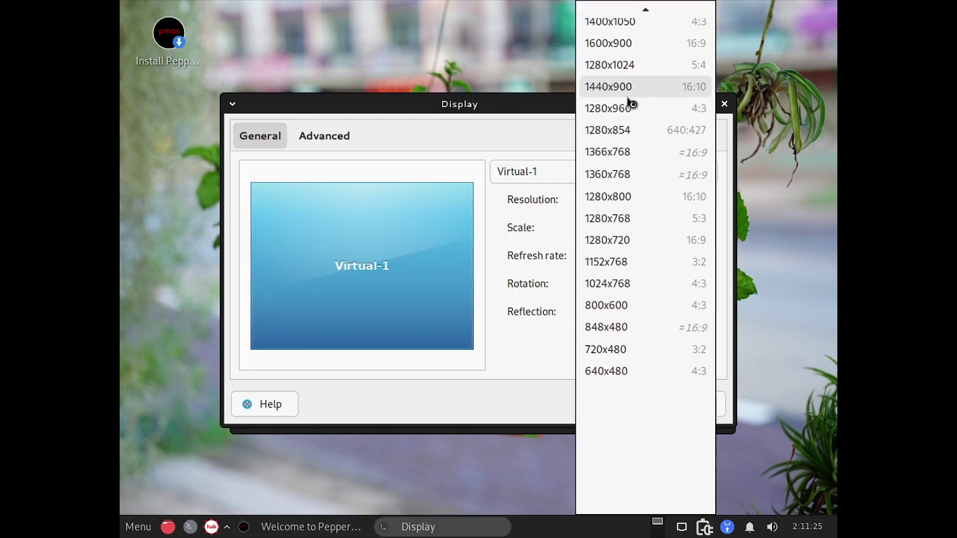
scroll(632, 99, "up", 1)
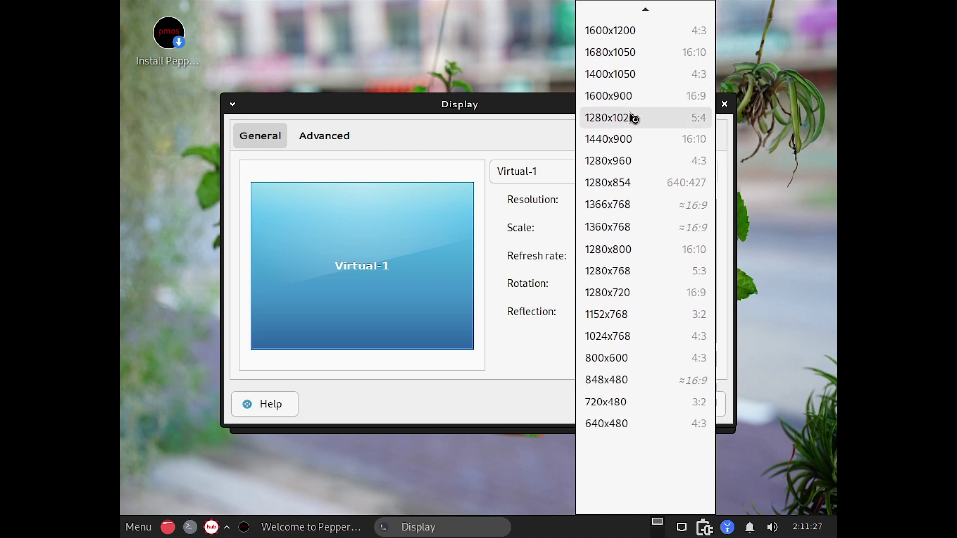
scroll(633, 116, "up", 2)
scroll(633, 118, "up", 5)
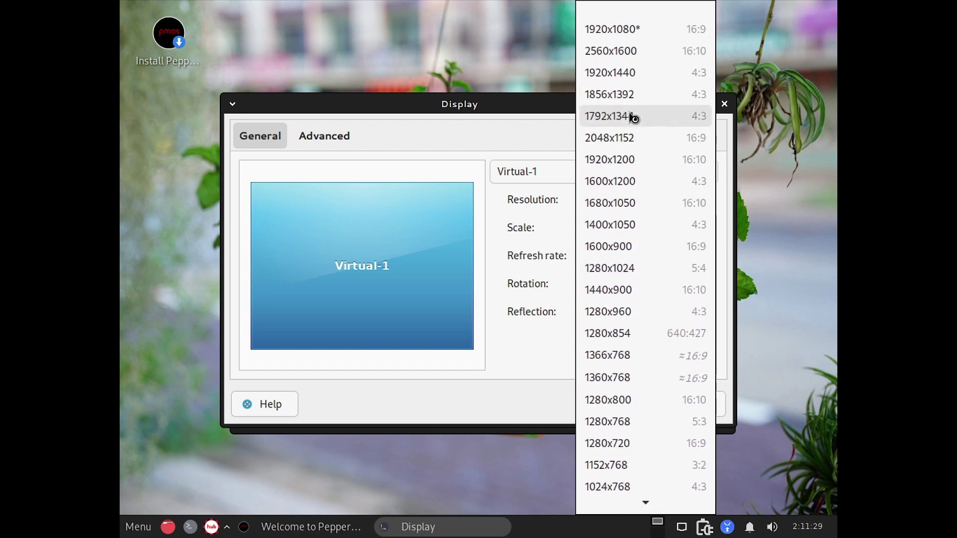
left_click(640, 32)
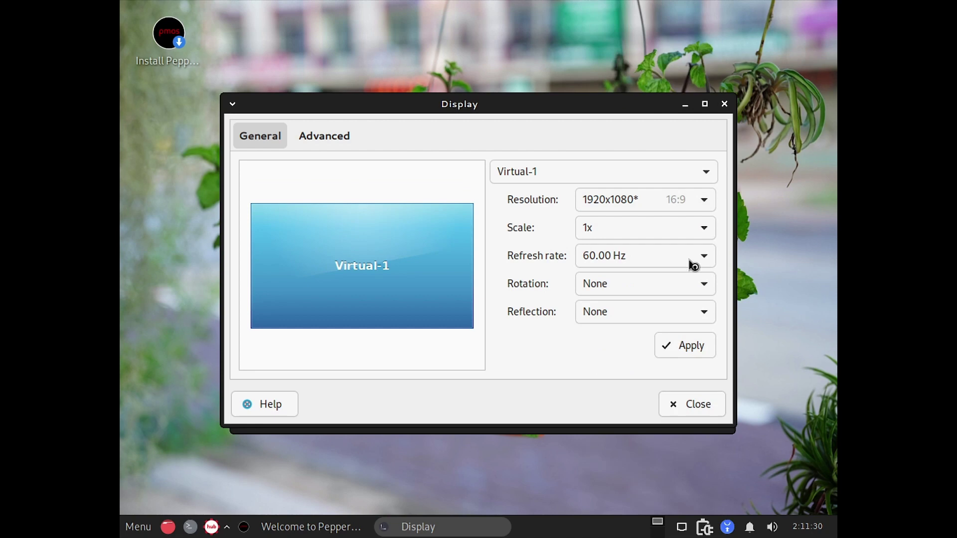
left_click(694, 353)
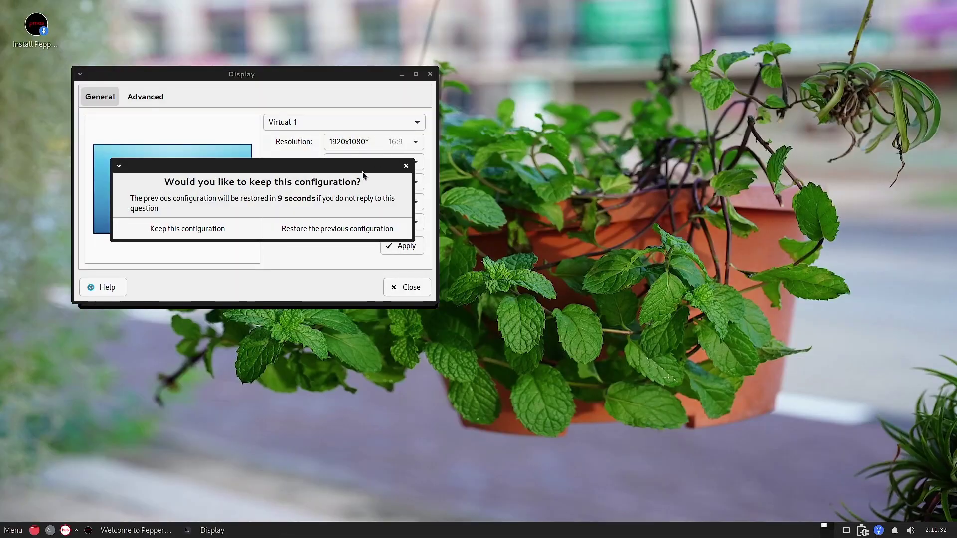
left_click(192, 230)
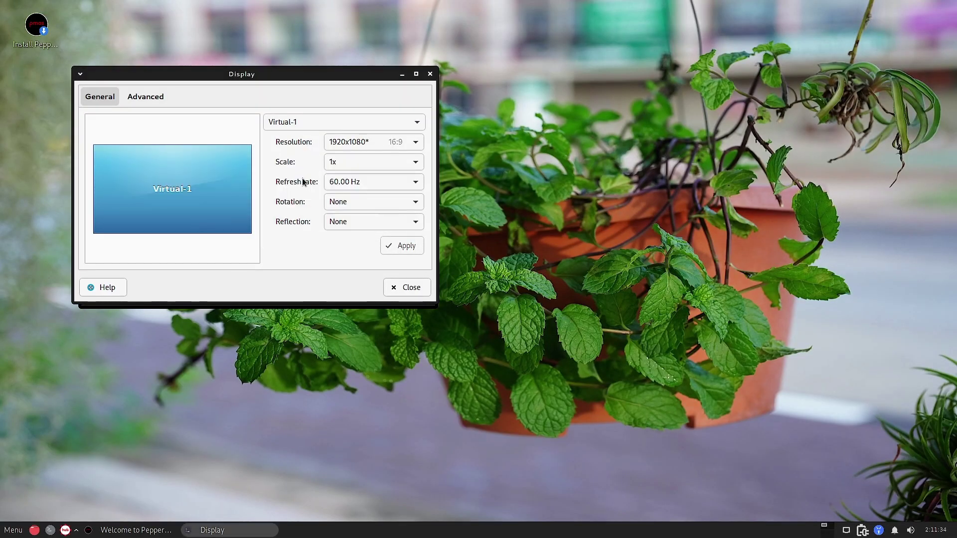
left_click(431, 74)
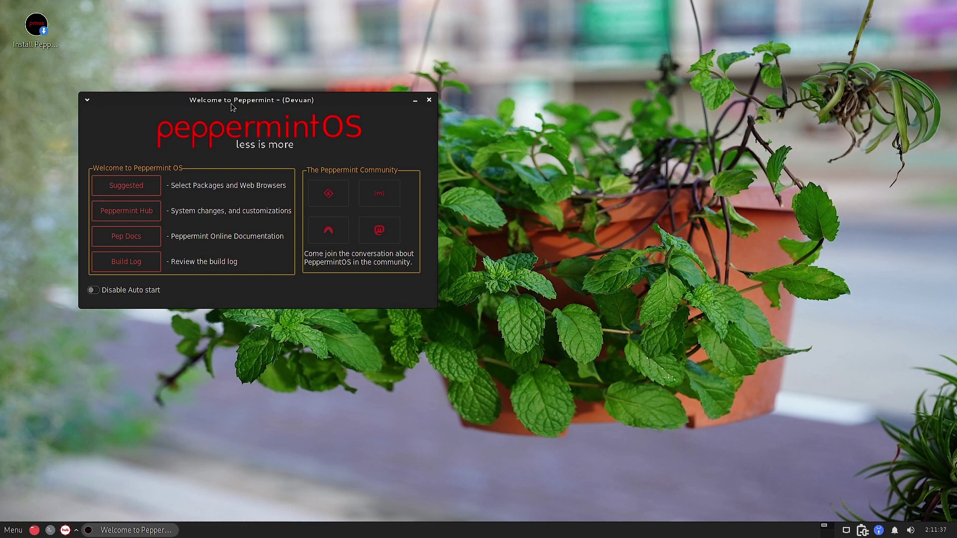
Shift the Welcome to Peppermint window slightly right, then close it.
left_click_drag(231, 103, 367, 120)
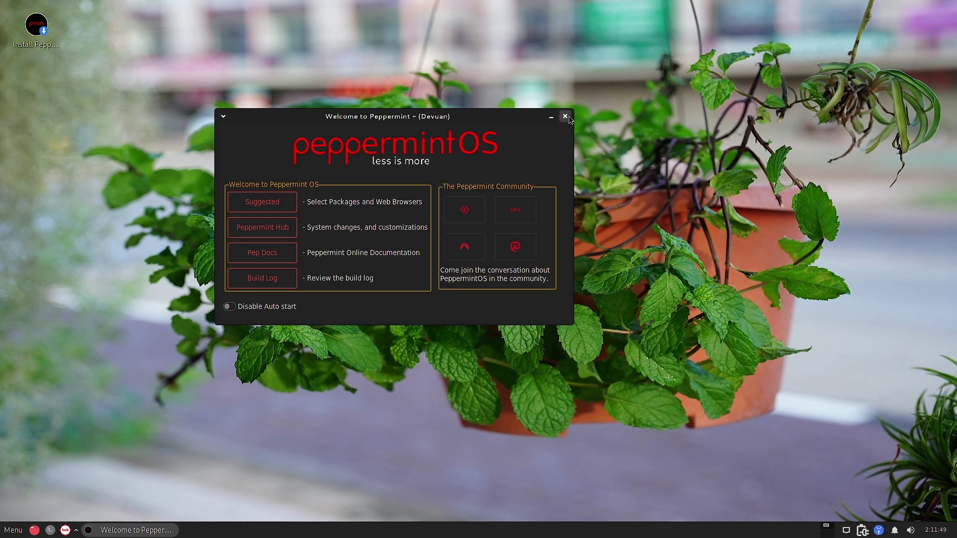
left_click(565, 117)
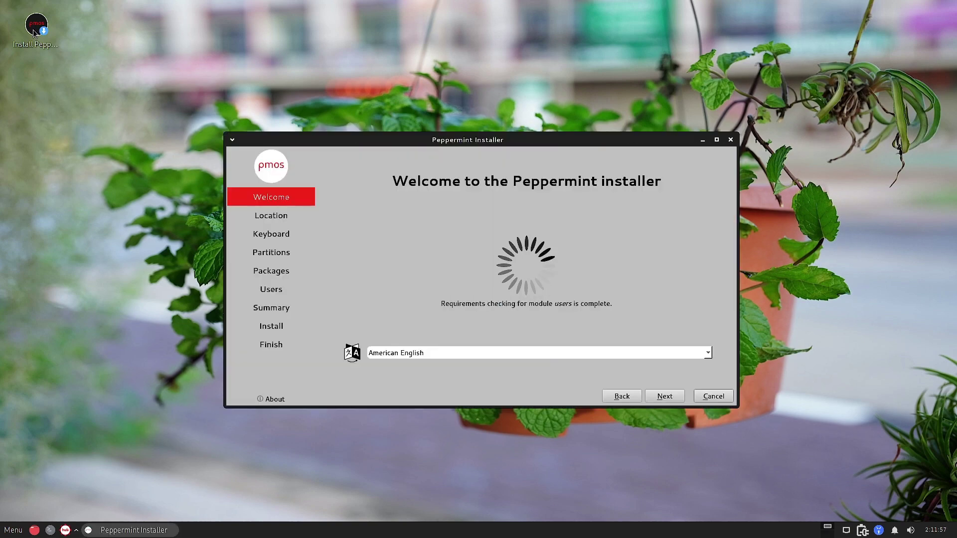
Keep Asia/Kolkata and choose the Indian keyboard, English (India, with rupee) variant.
left_click(665, 397)
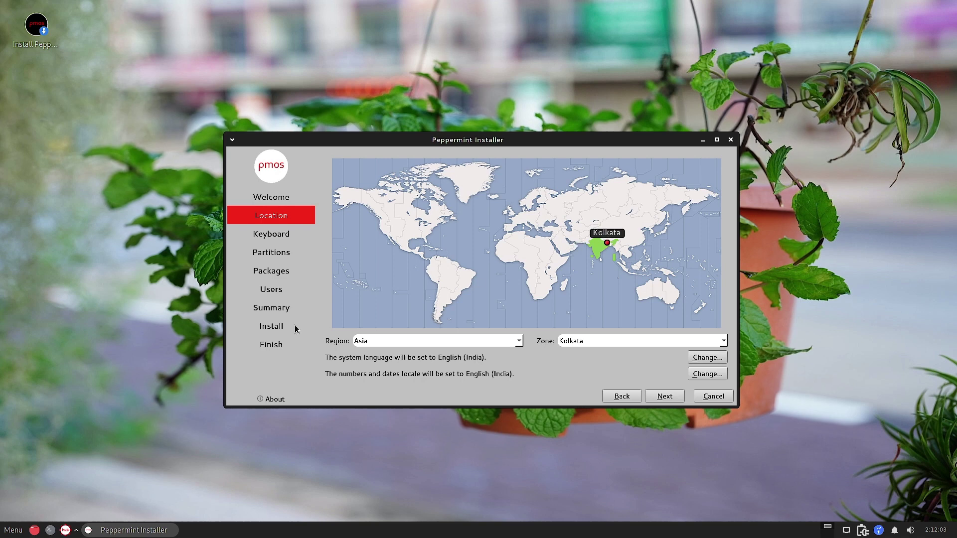
left_click(665, 395)
scroll(376, 313, "down", 3)
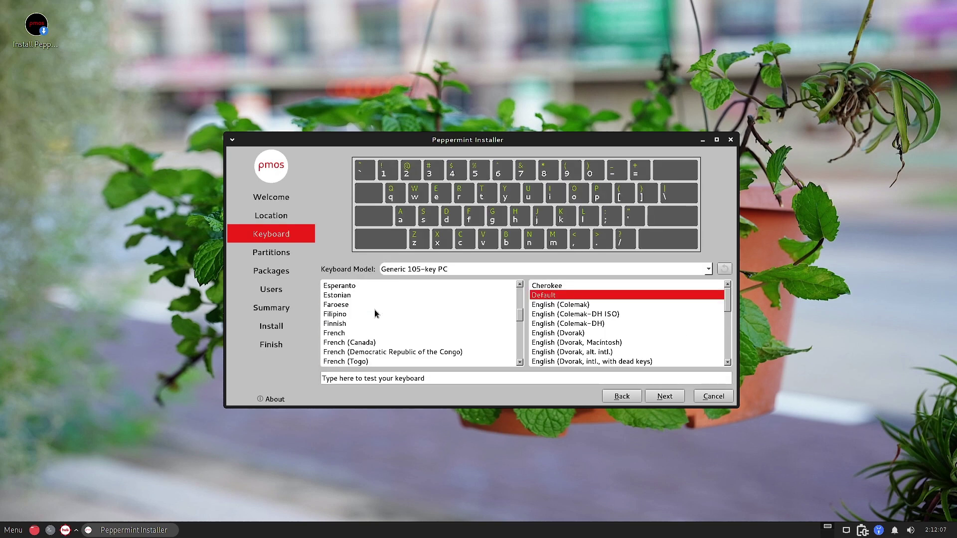
scroll(376, 313, "down", 3)
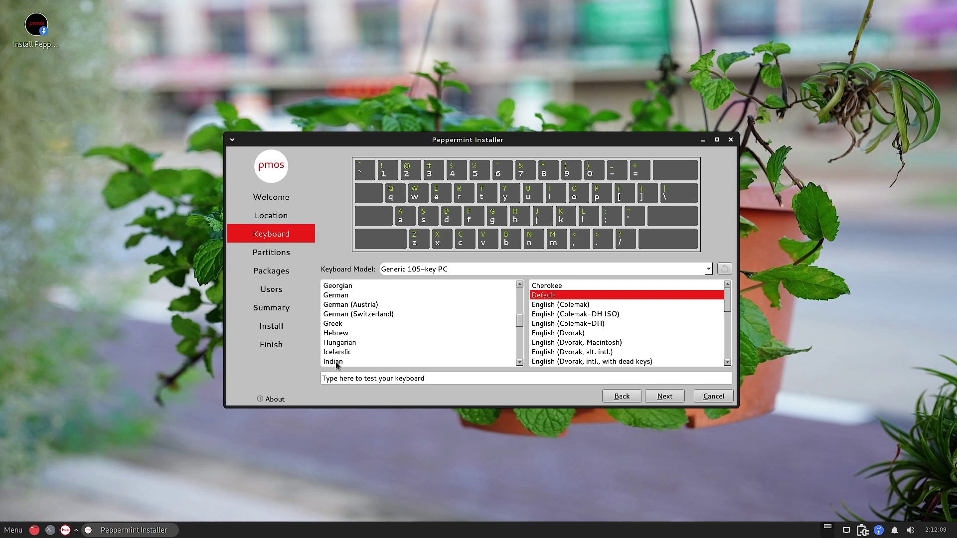
left_click(337, 362)
left_click(589, 353)
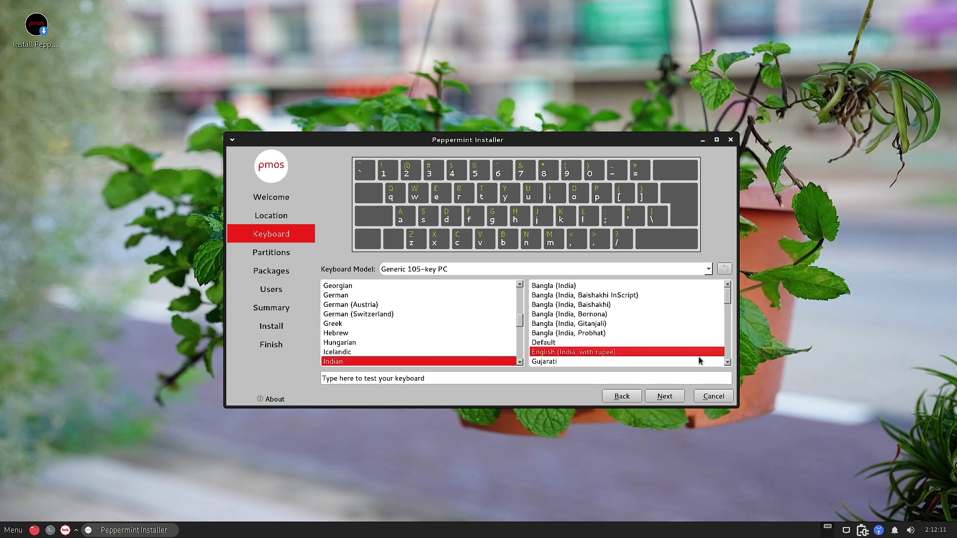
left_click(677, 397)
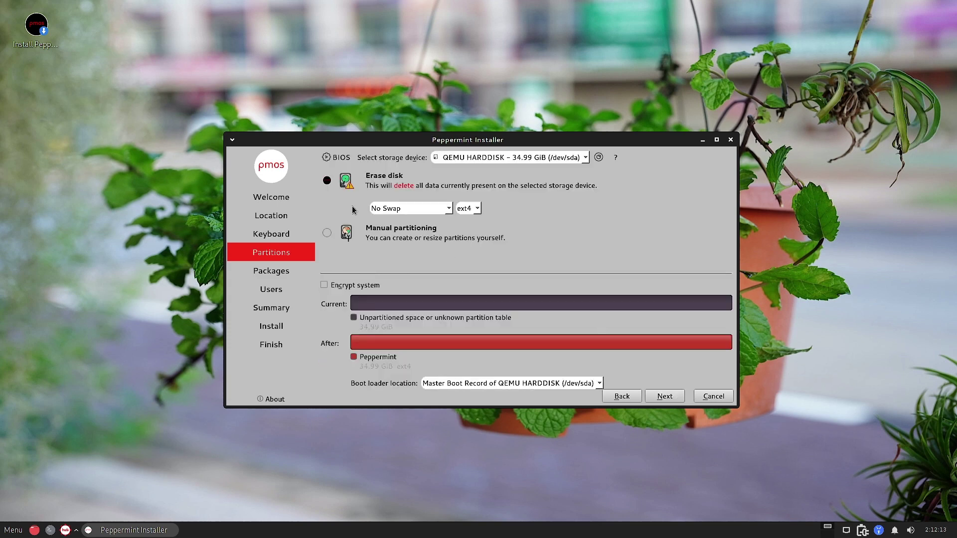
Erase the disk using 'Swap to file' and an xfs filesystem, then continue.
left_click(448, 210)
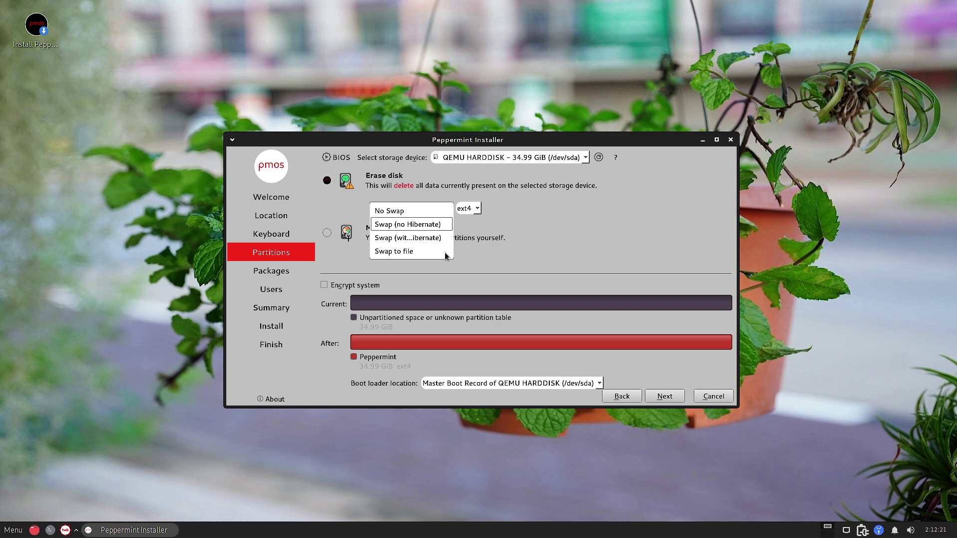
left_click(397, 251)
left_click(476, 210)
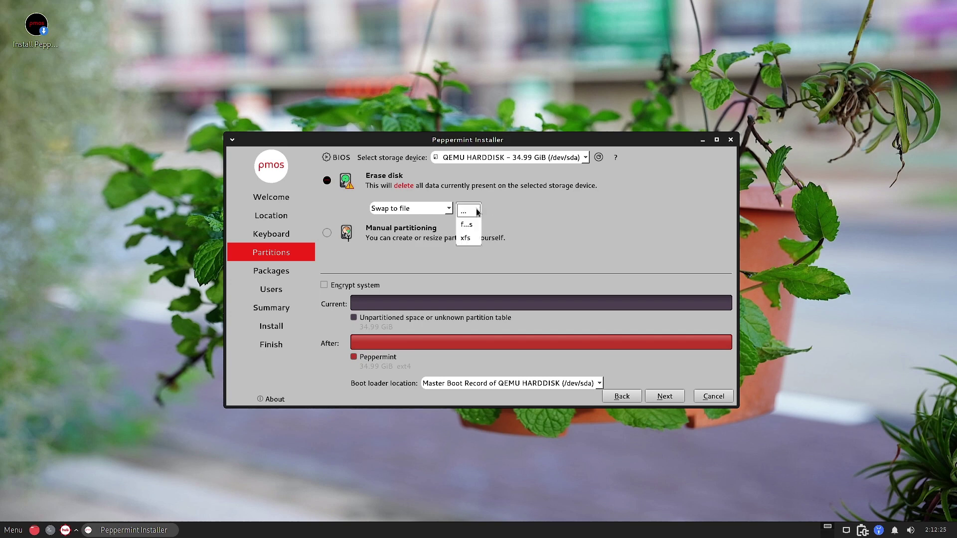
left_click(518, 199)
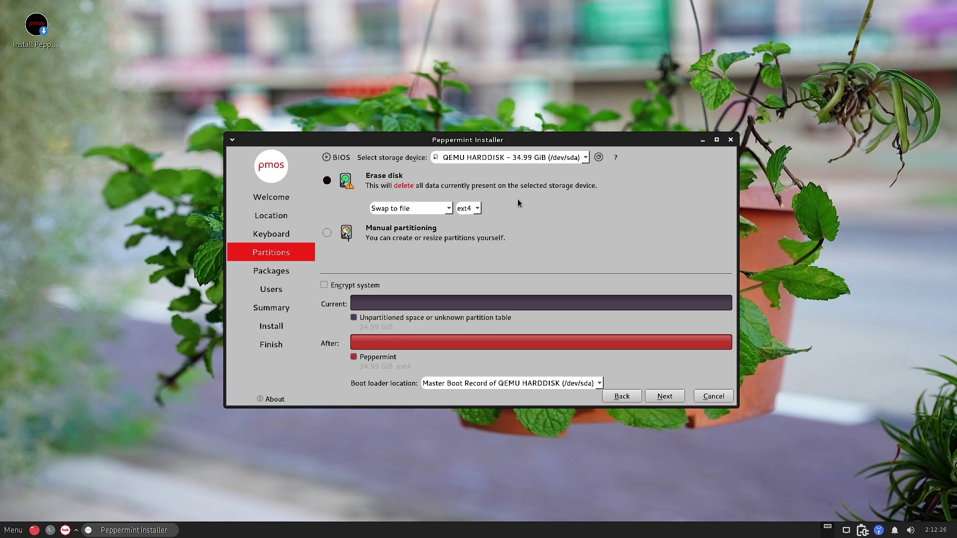
left_click(475, 211)
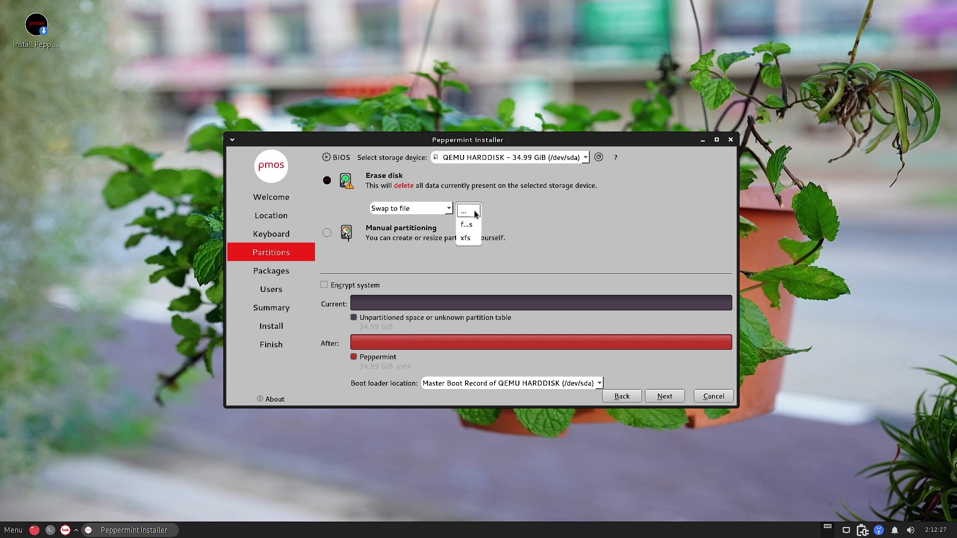
left_click(467, 239)
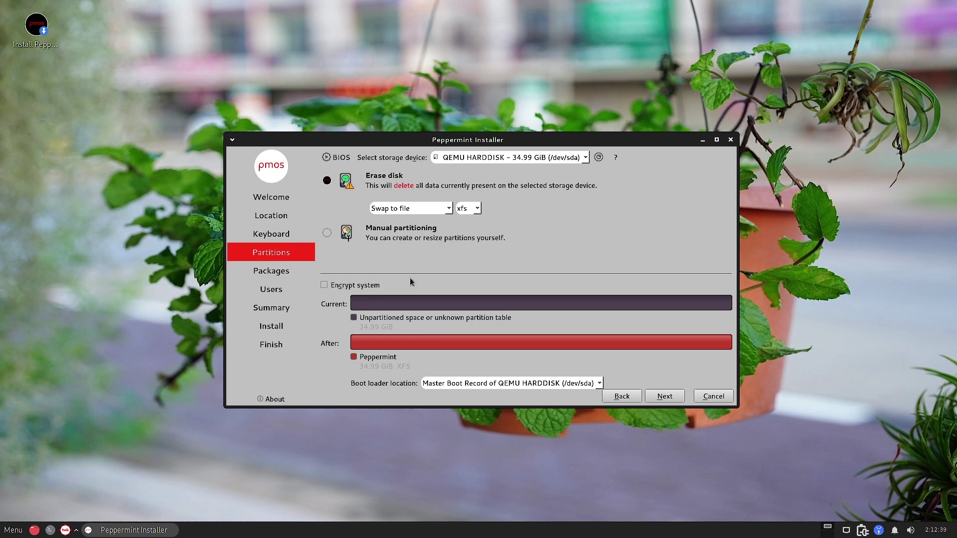
left_click(656, 398)
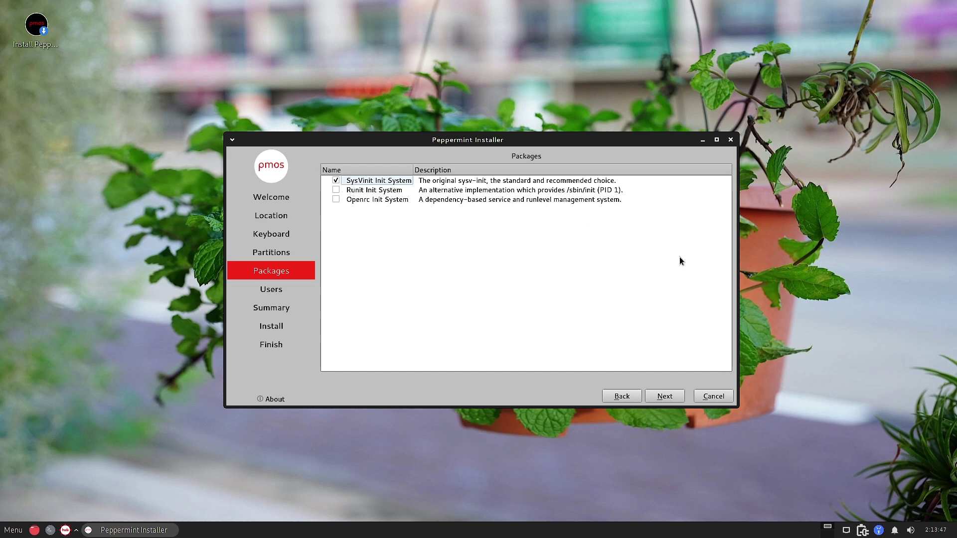
Keep the default init system, enter the user's name, and trim the computer name to sam-standardpc.
left_click(667, 396)
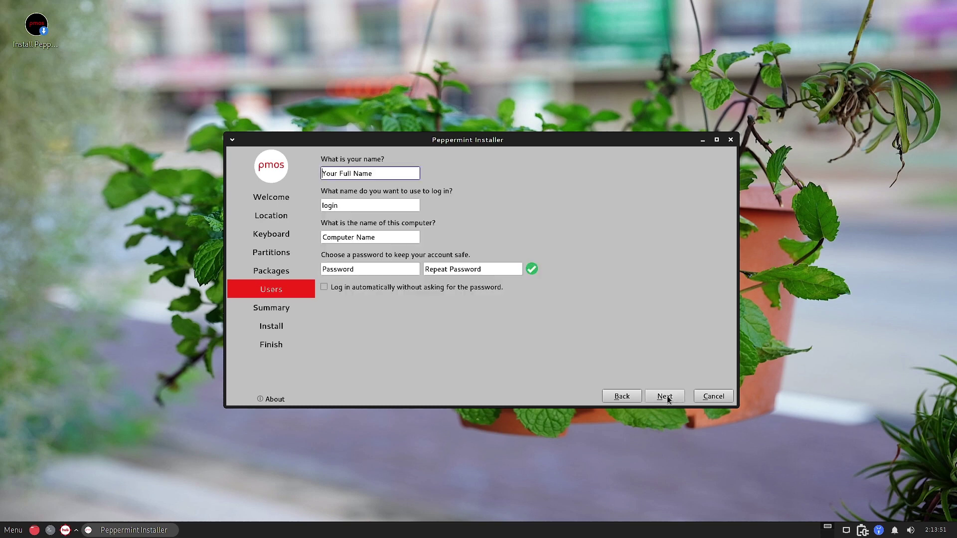
type("sam")
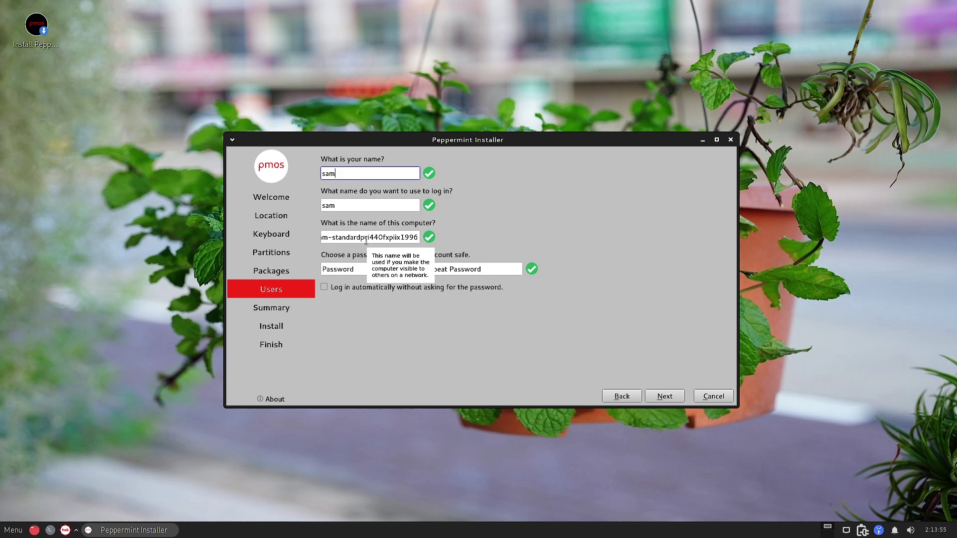
left_click_drag(367, 238, 427, 245)
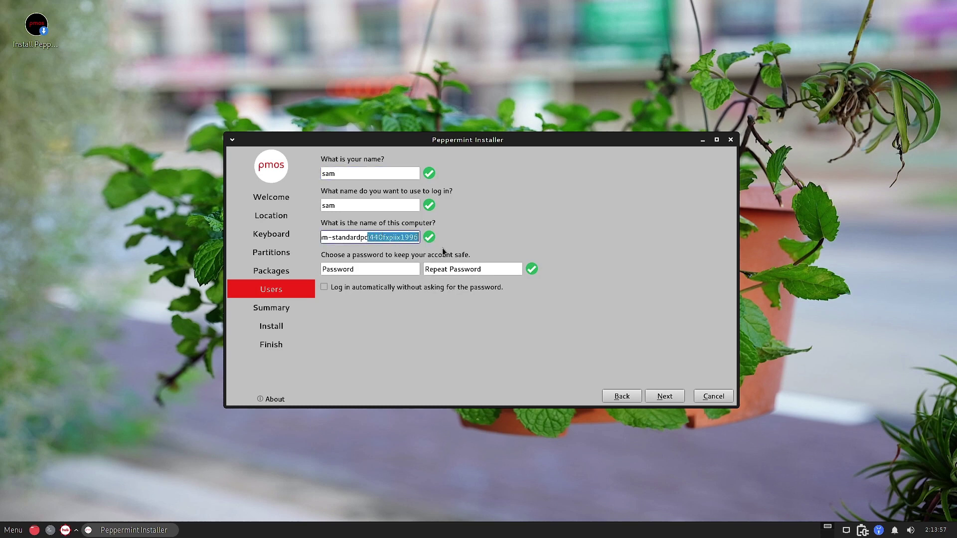
key("BackSpace")
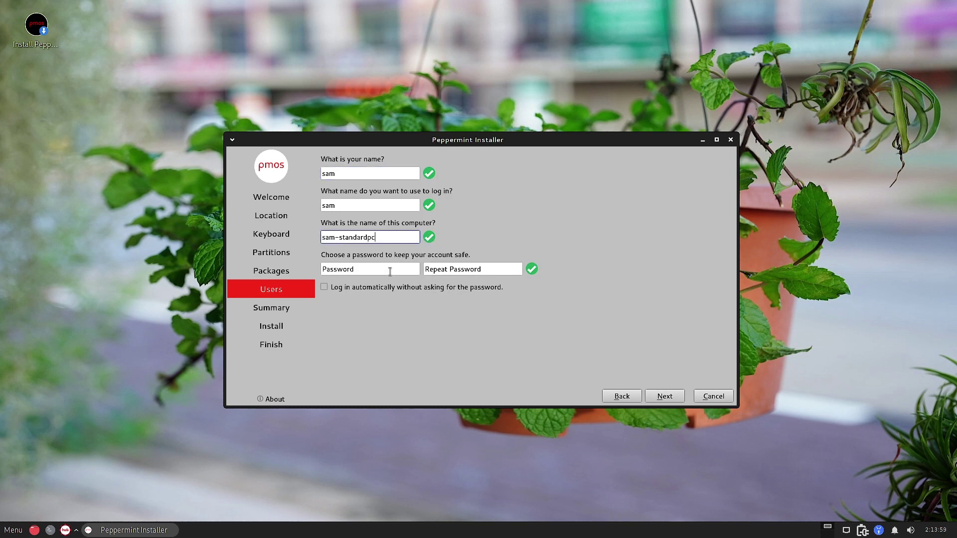
Enter the account password in both password fields and continue to the Summary.
left_click(390, 270)
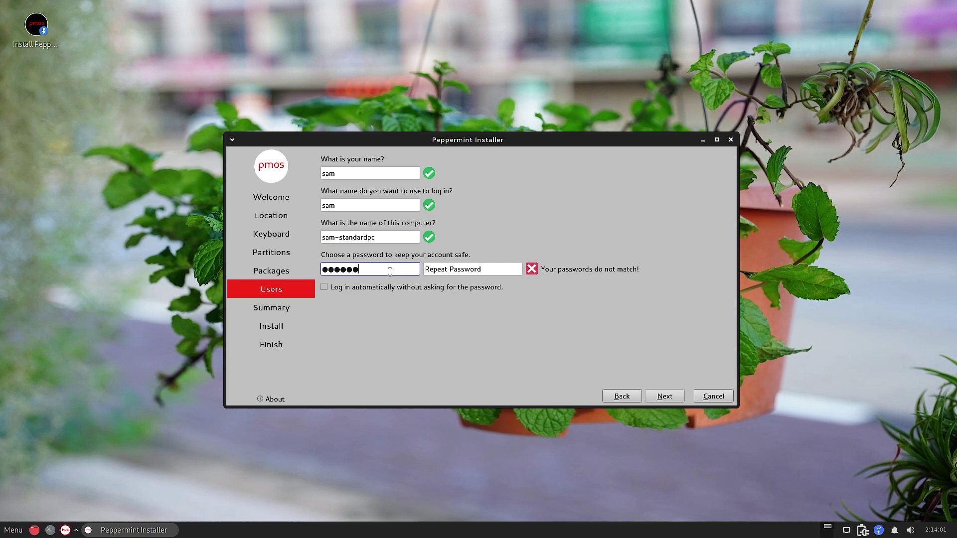
left_click(455, 269)
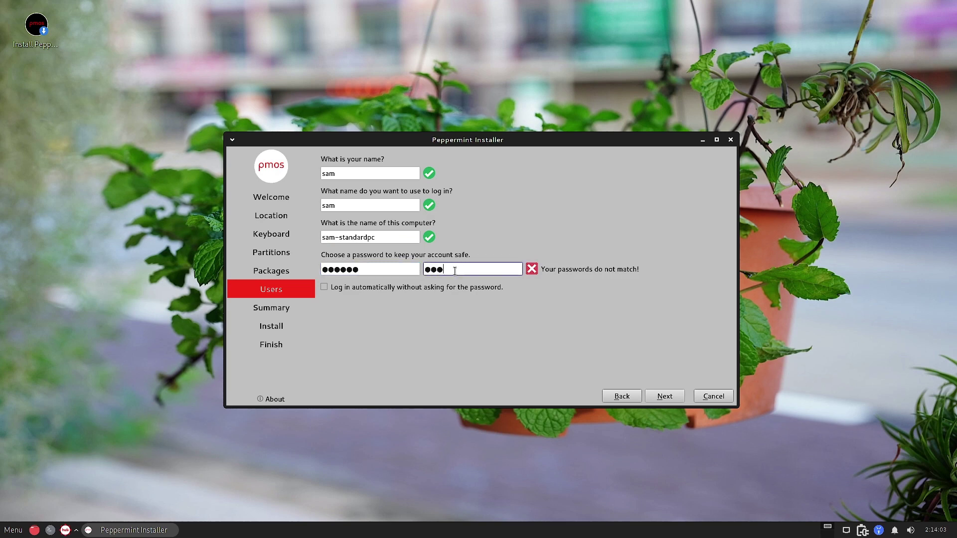
left_click(665, 397)
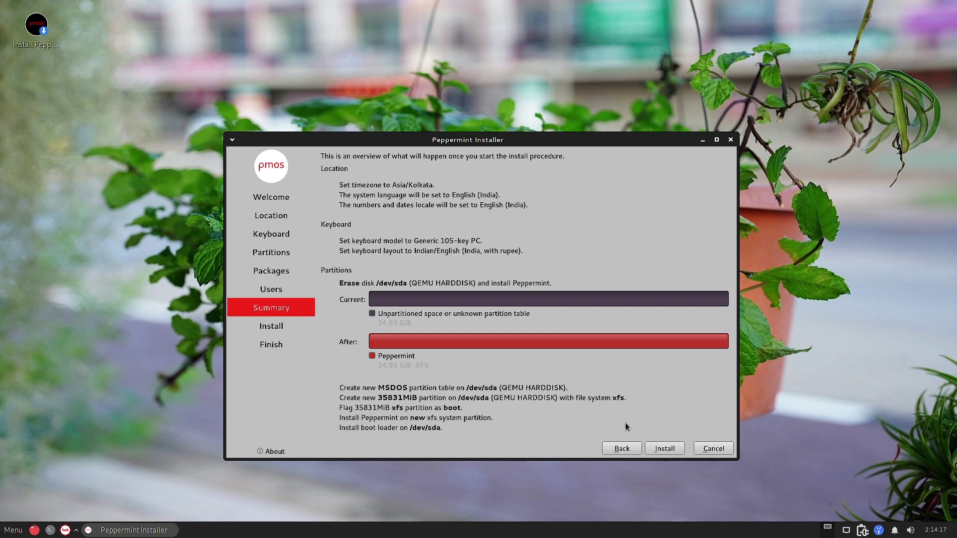
Start installing with the 35831MiB xfs partition on /dev/sda, letting progress reach 73%.
left_click(668, 449)
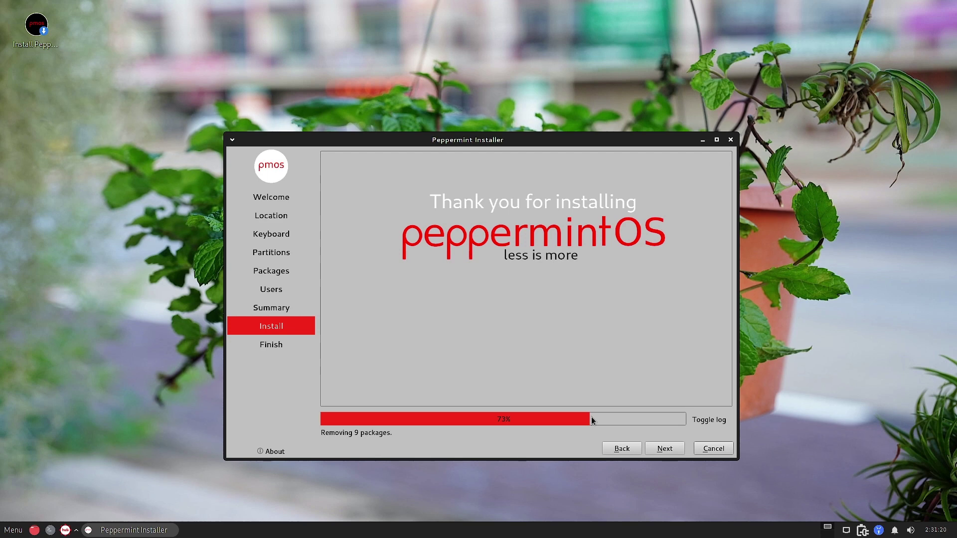
Wait until the Finish page reads 'All done.' with Restart now ticked.
left_click_drag(471, 147, 464, 141)
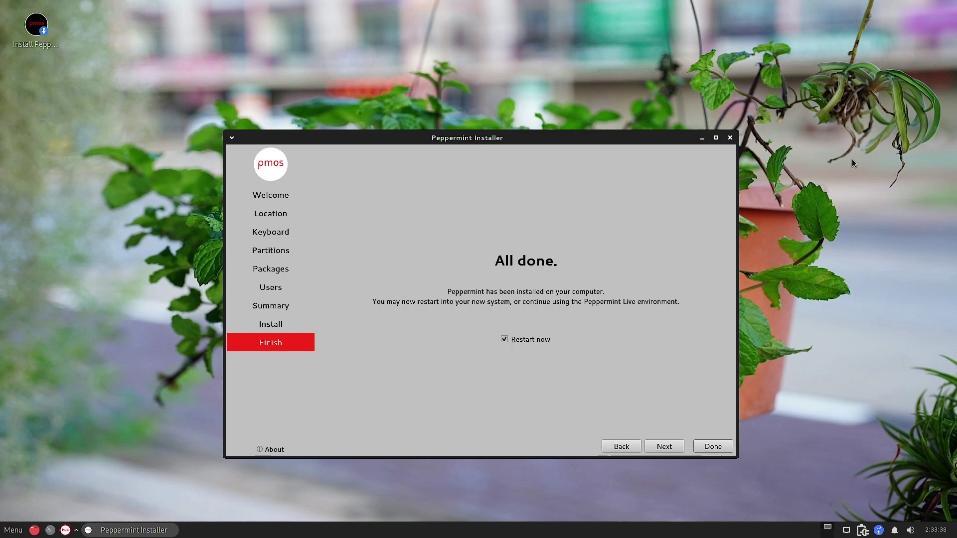
mouse_move(899, 5)
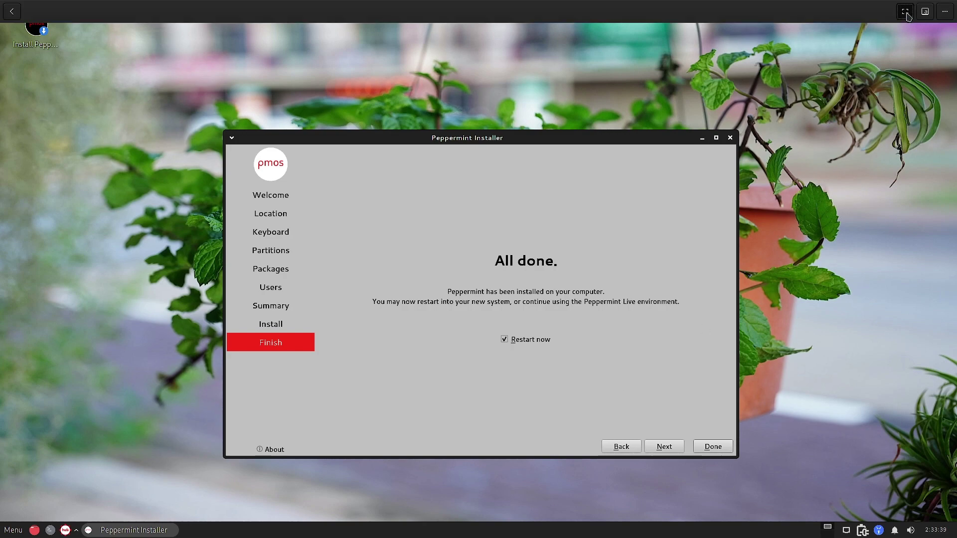